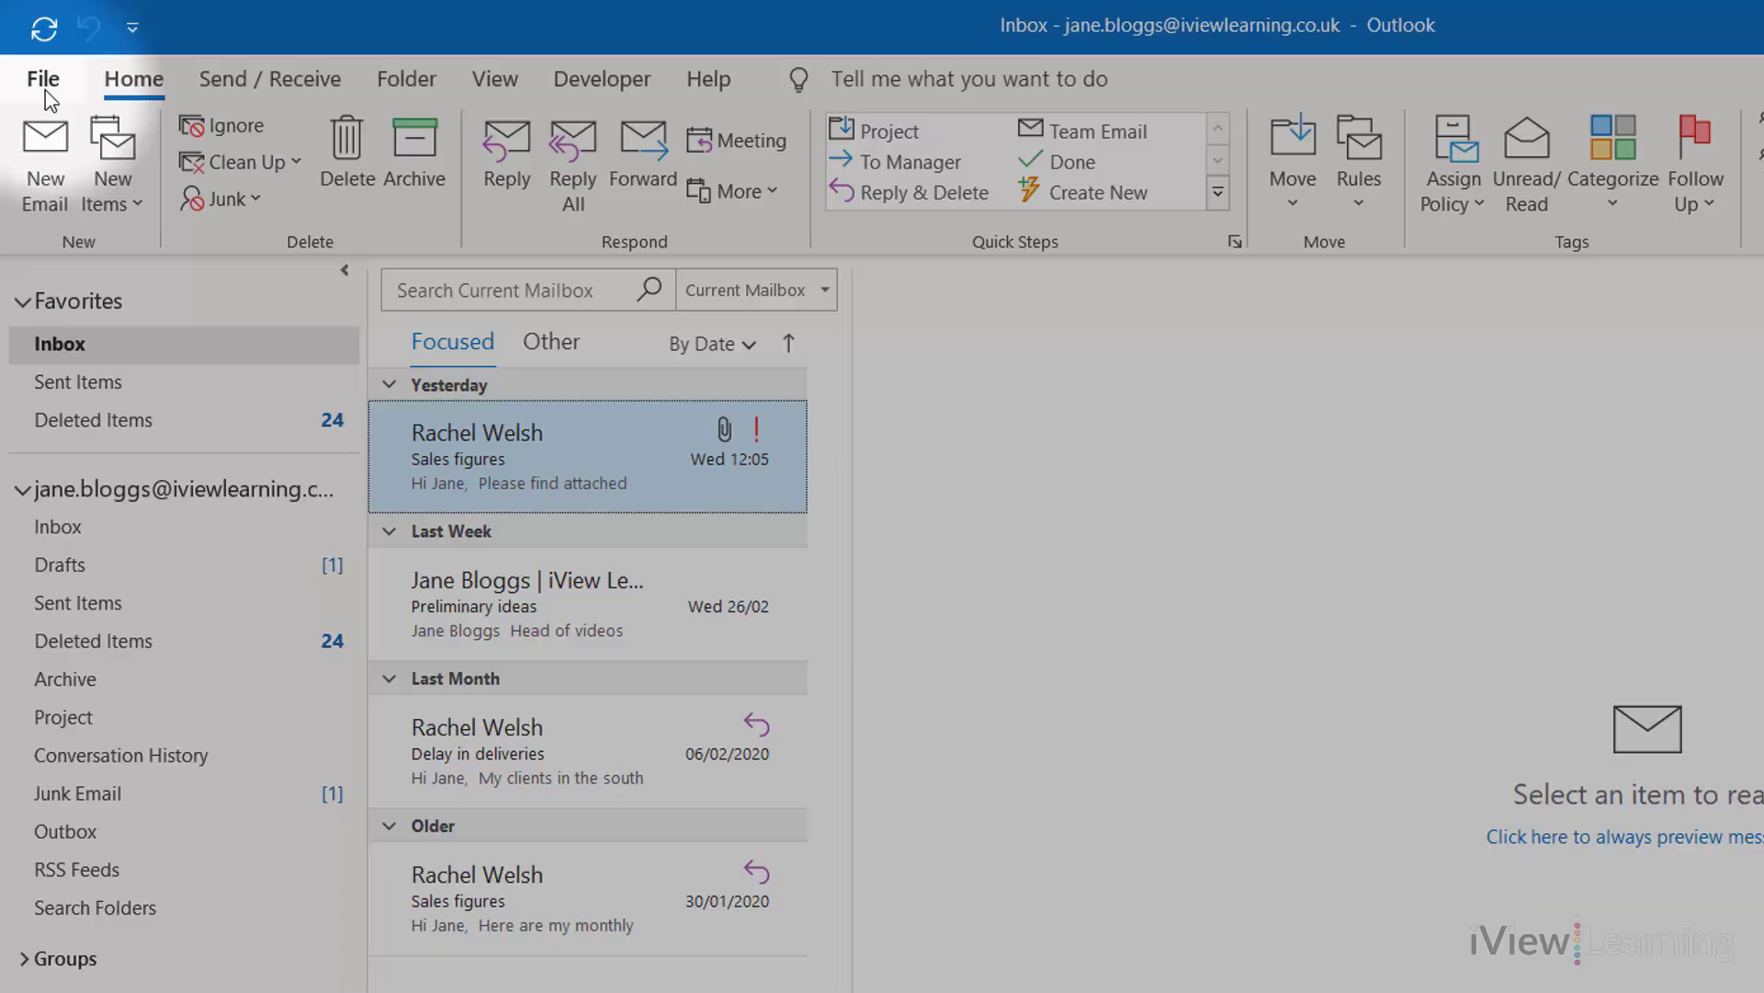
Open Outlook Options from the File backstage and go to the Mail page.
{"action": "left_click", "coordinate": [43, 83]}
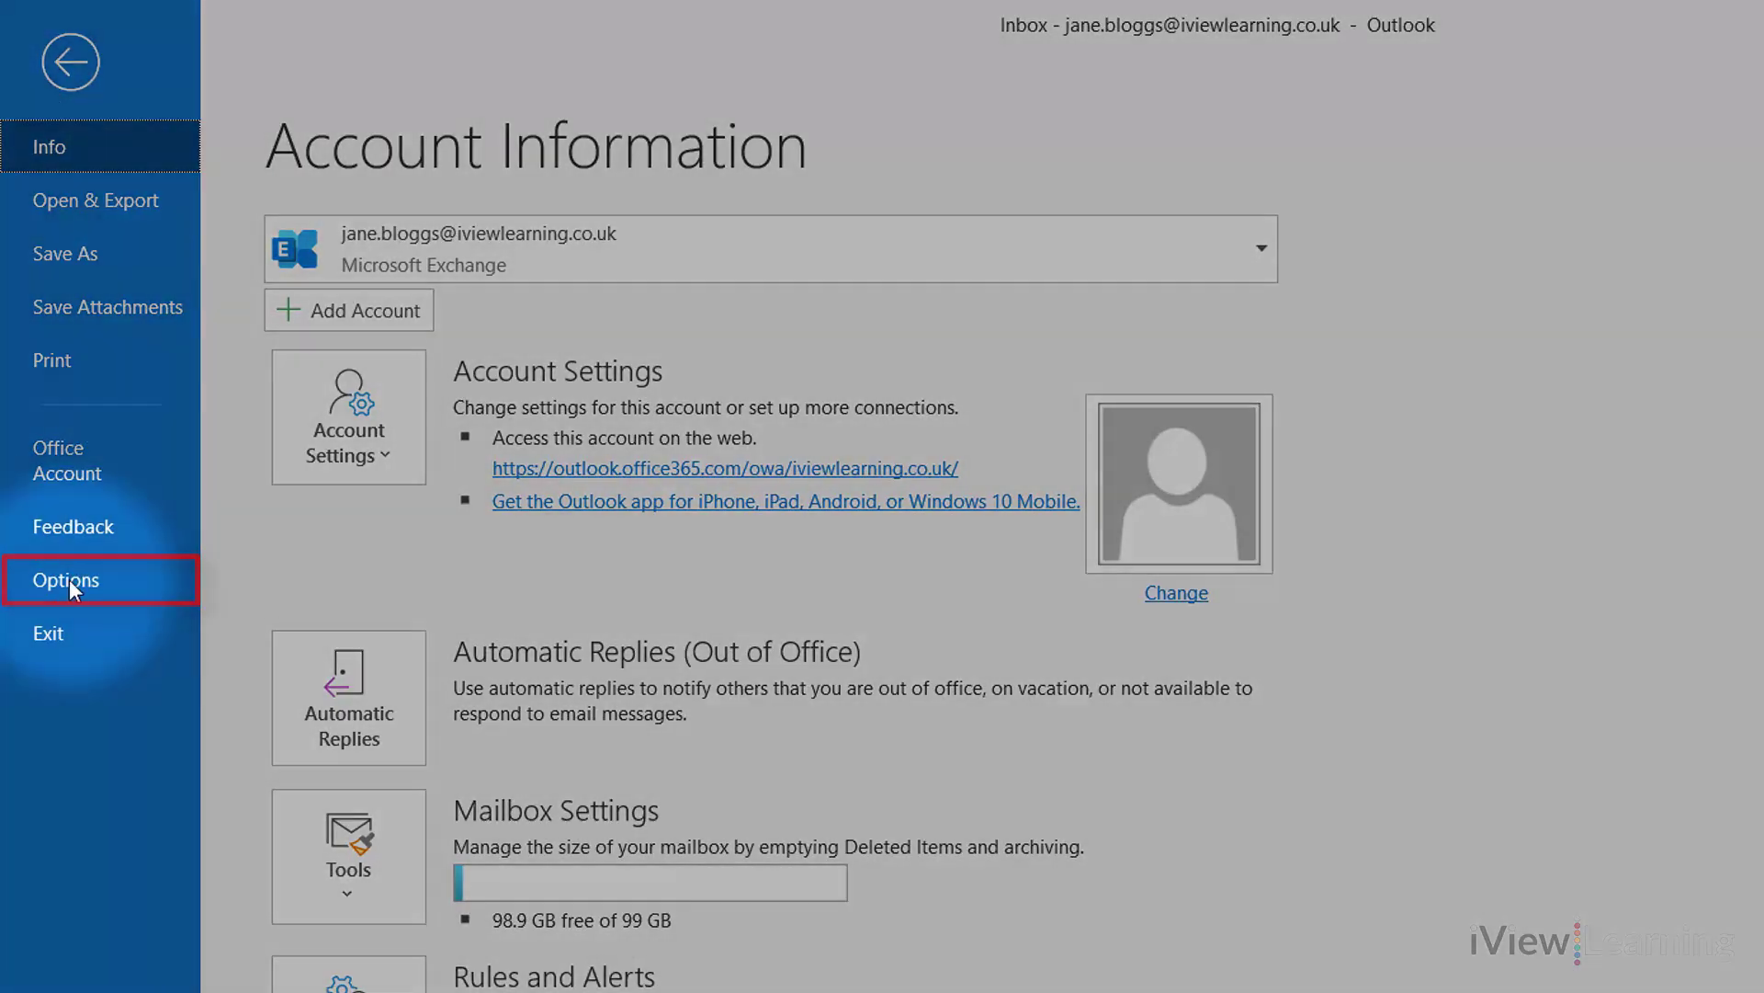
{"action": "left_click", "coordinate": [70, 579]}
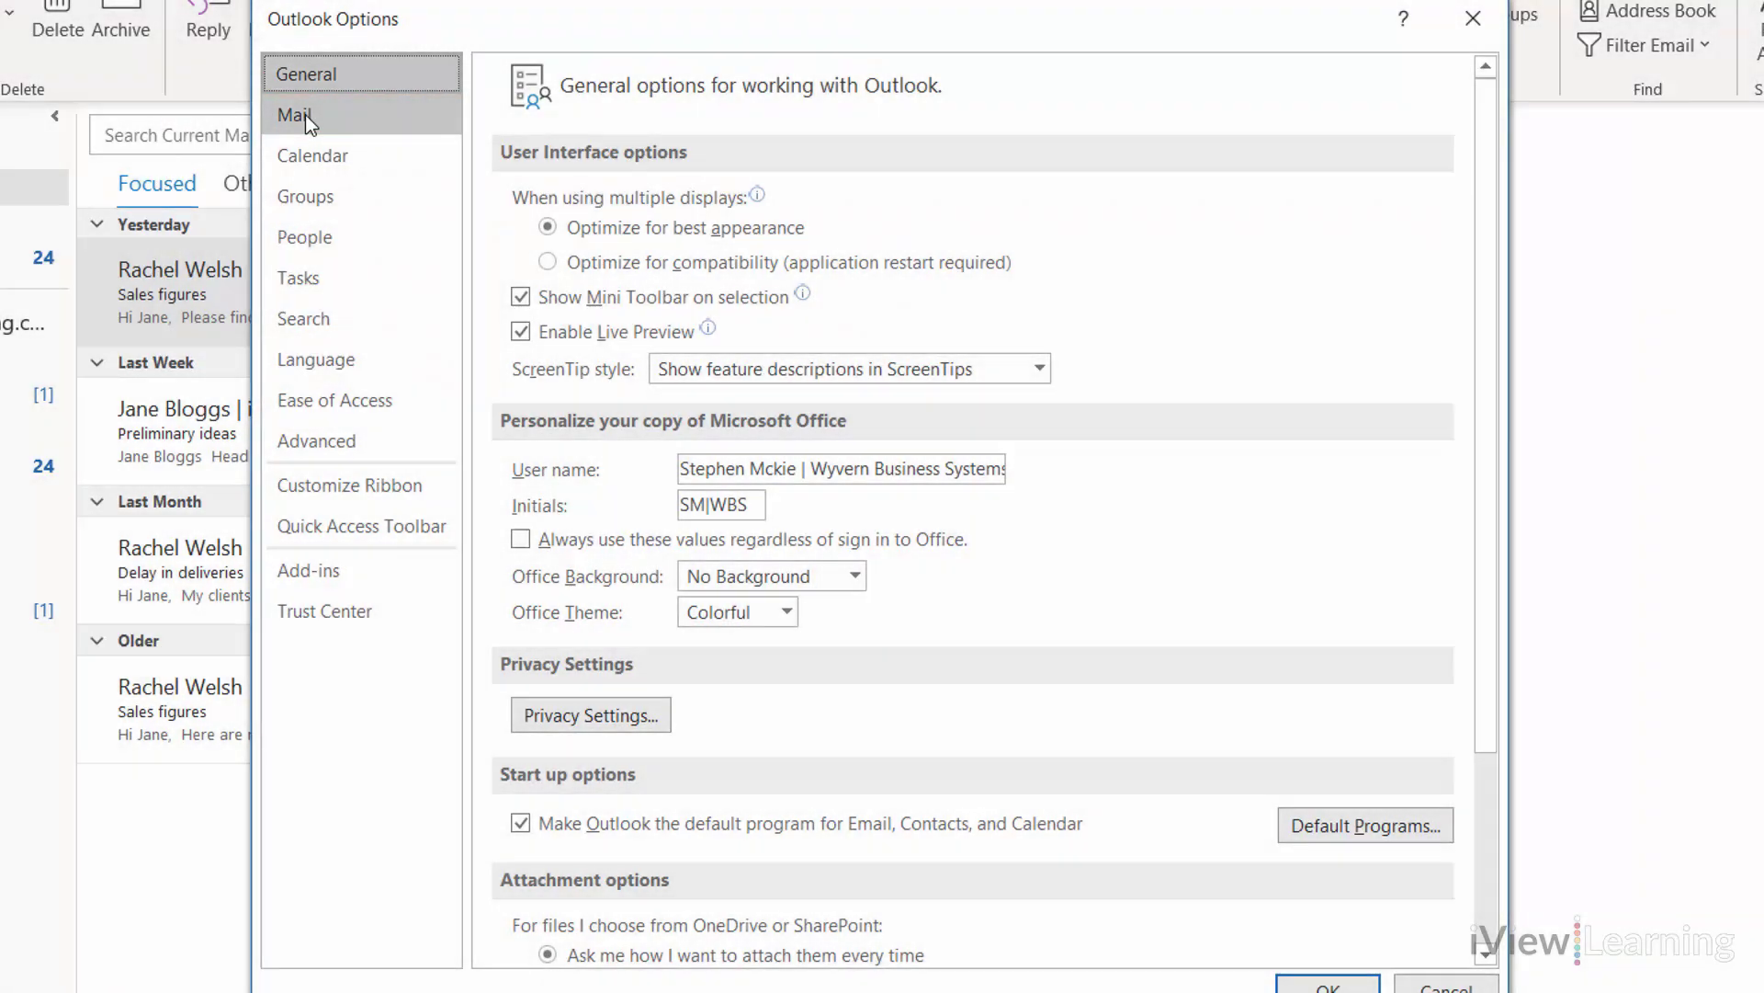
{"action": "left_click", "coordinate": [306, 114]}
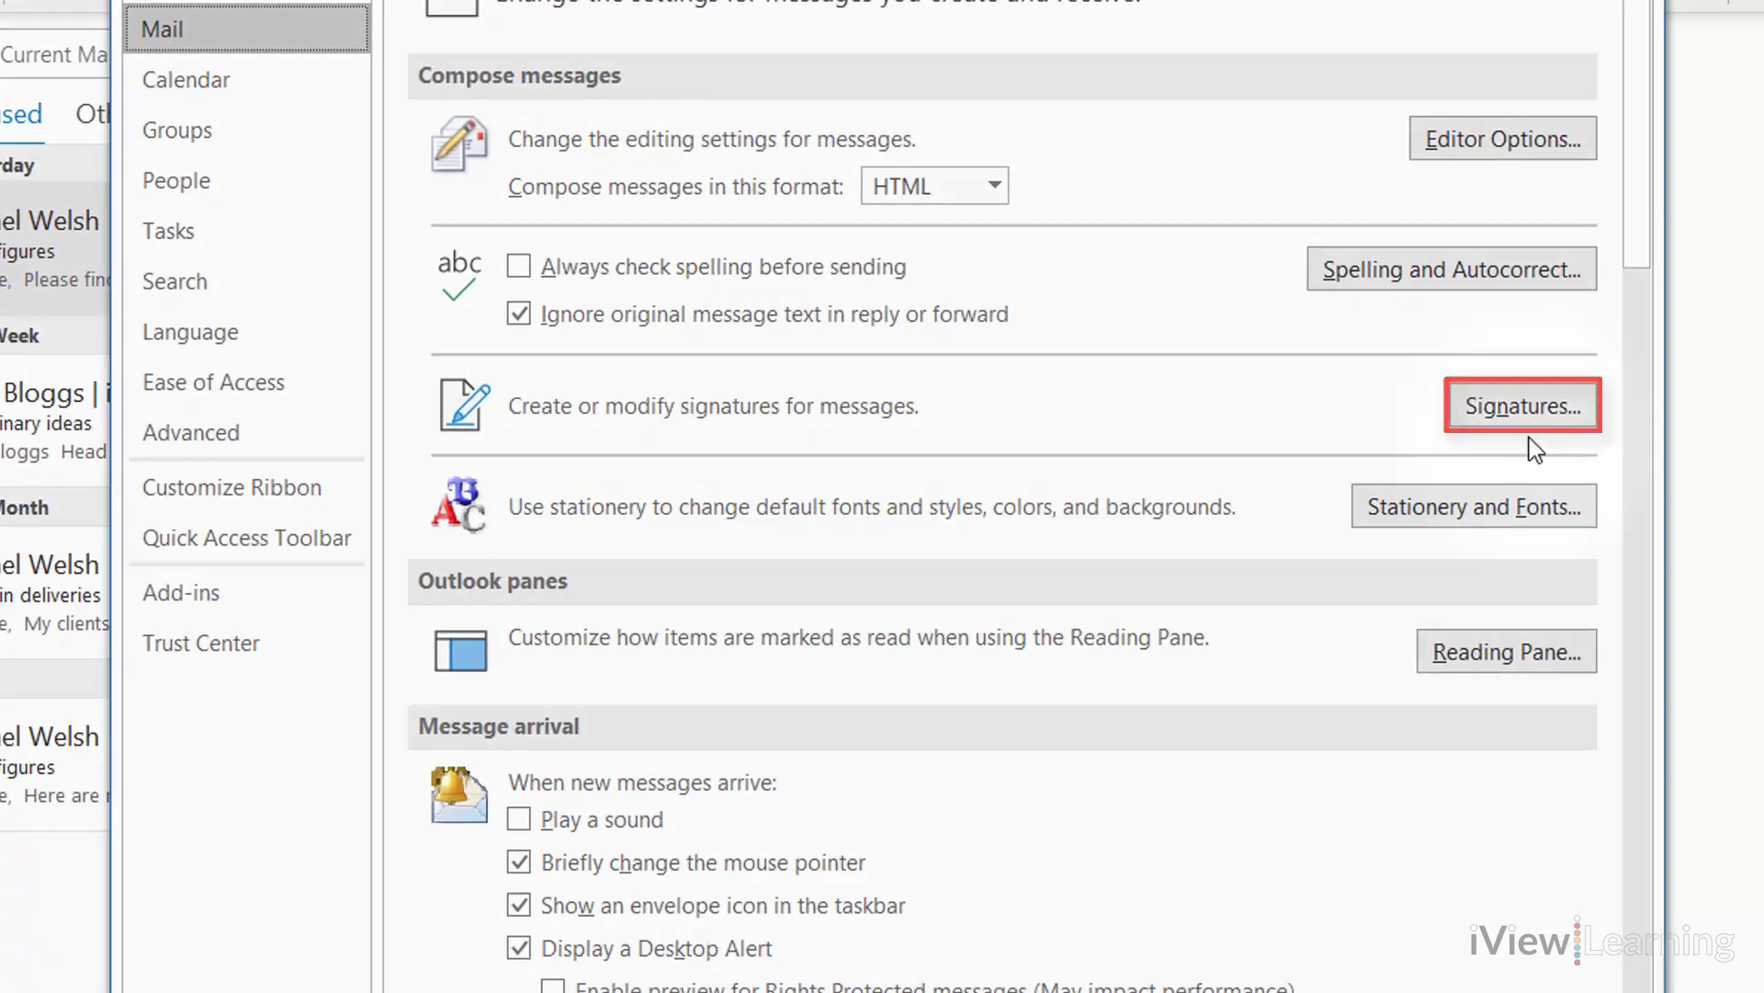
In the Jane signature, choose the iView Learning - Hi Res (RGB) logo below the contact details.
{"action": "left_click", "coordinate": [1526, 409]}
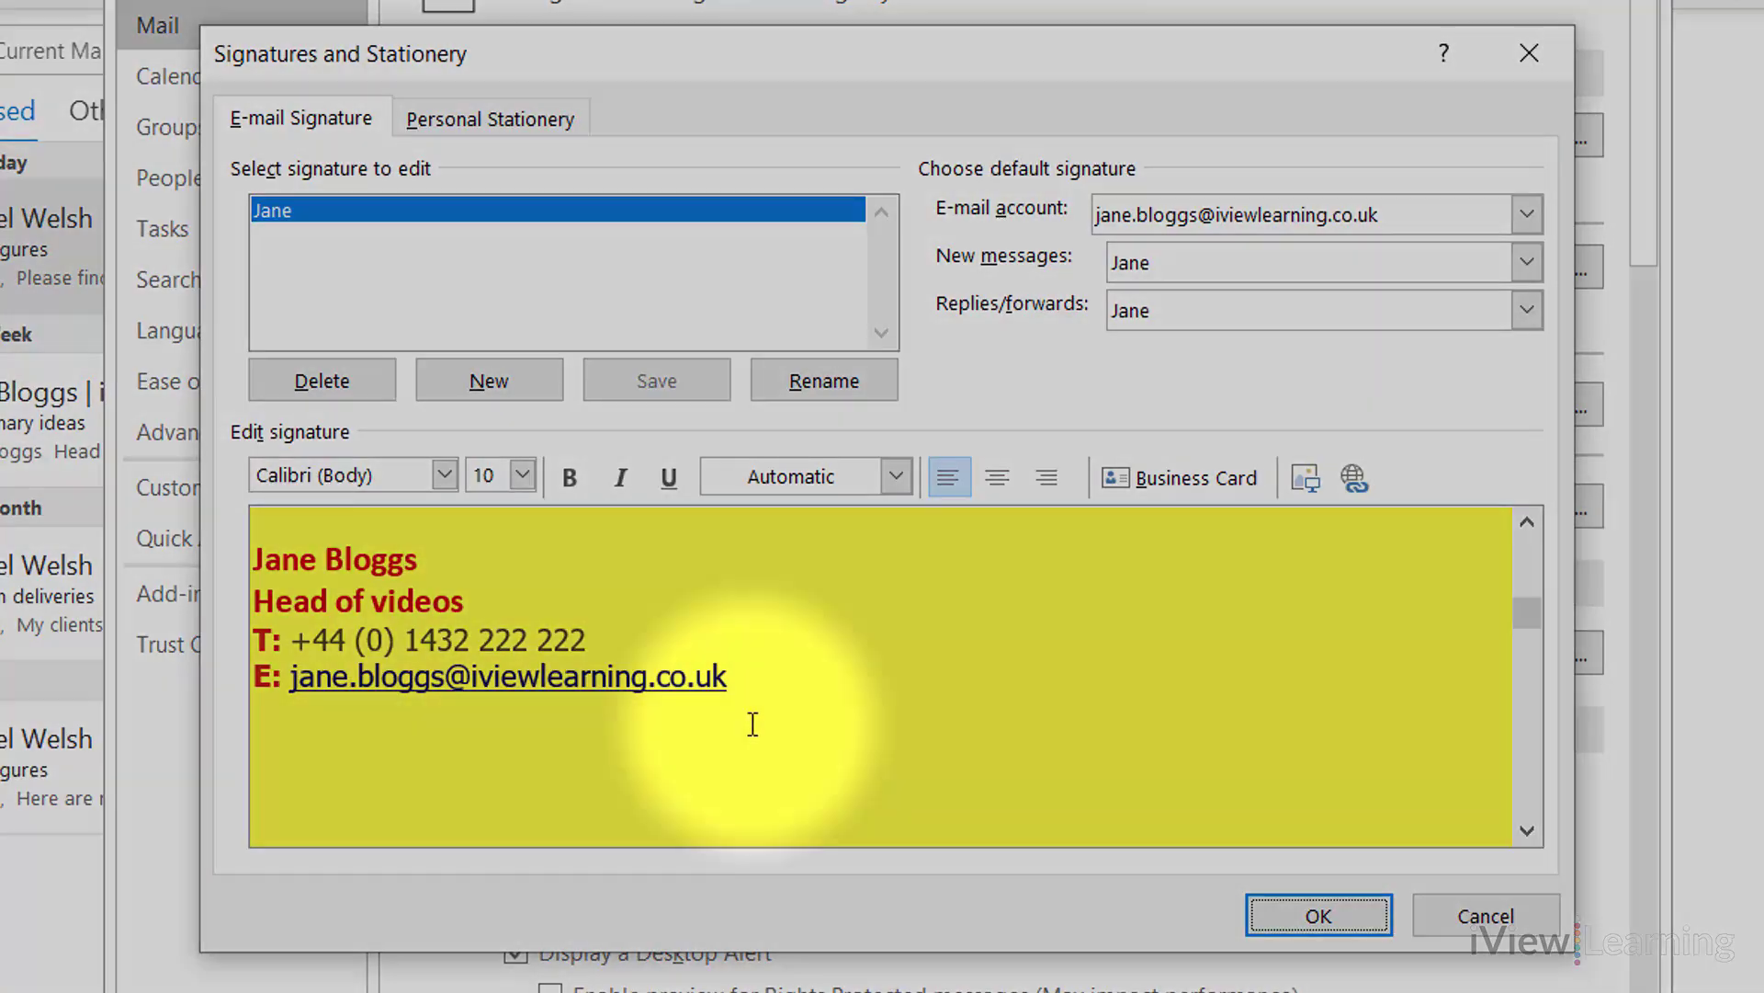
{"action": "left_click", "coordinate": [658, 733]}
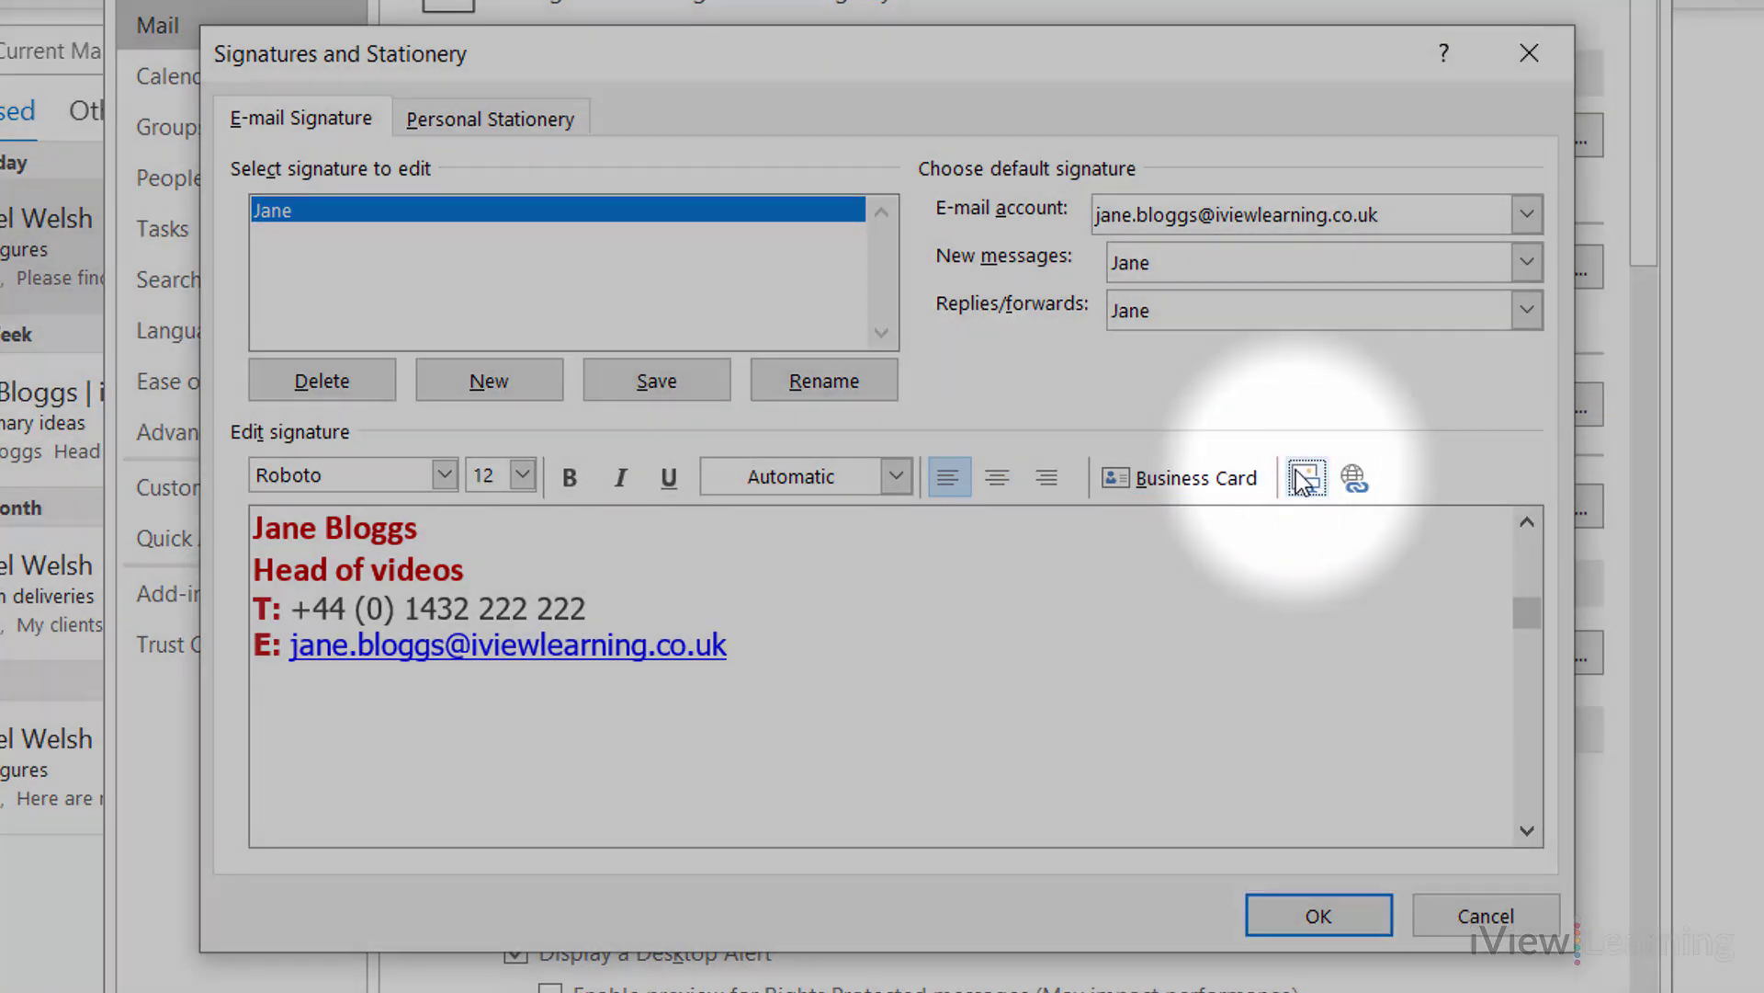
{"action": "left_click", "coordinate": [1298, 476]}
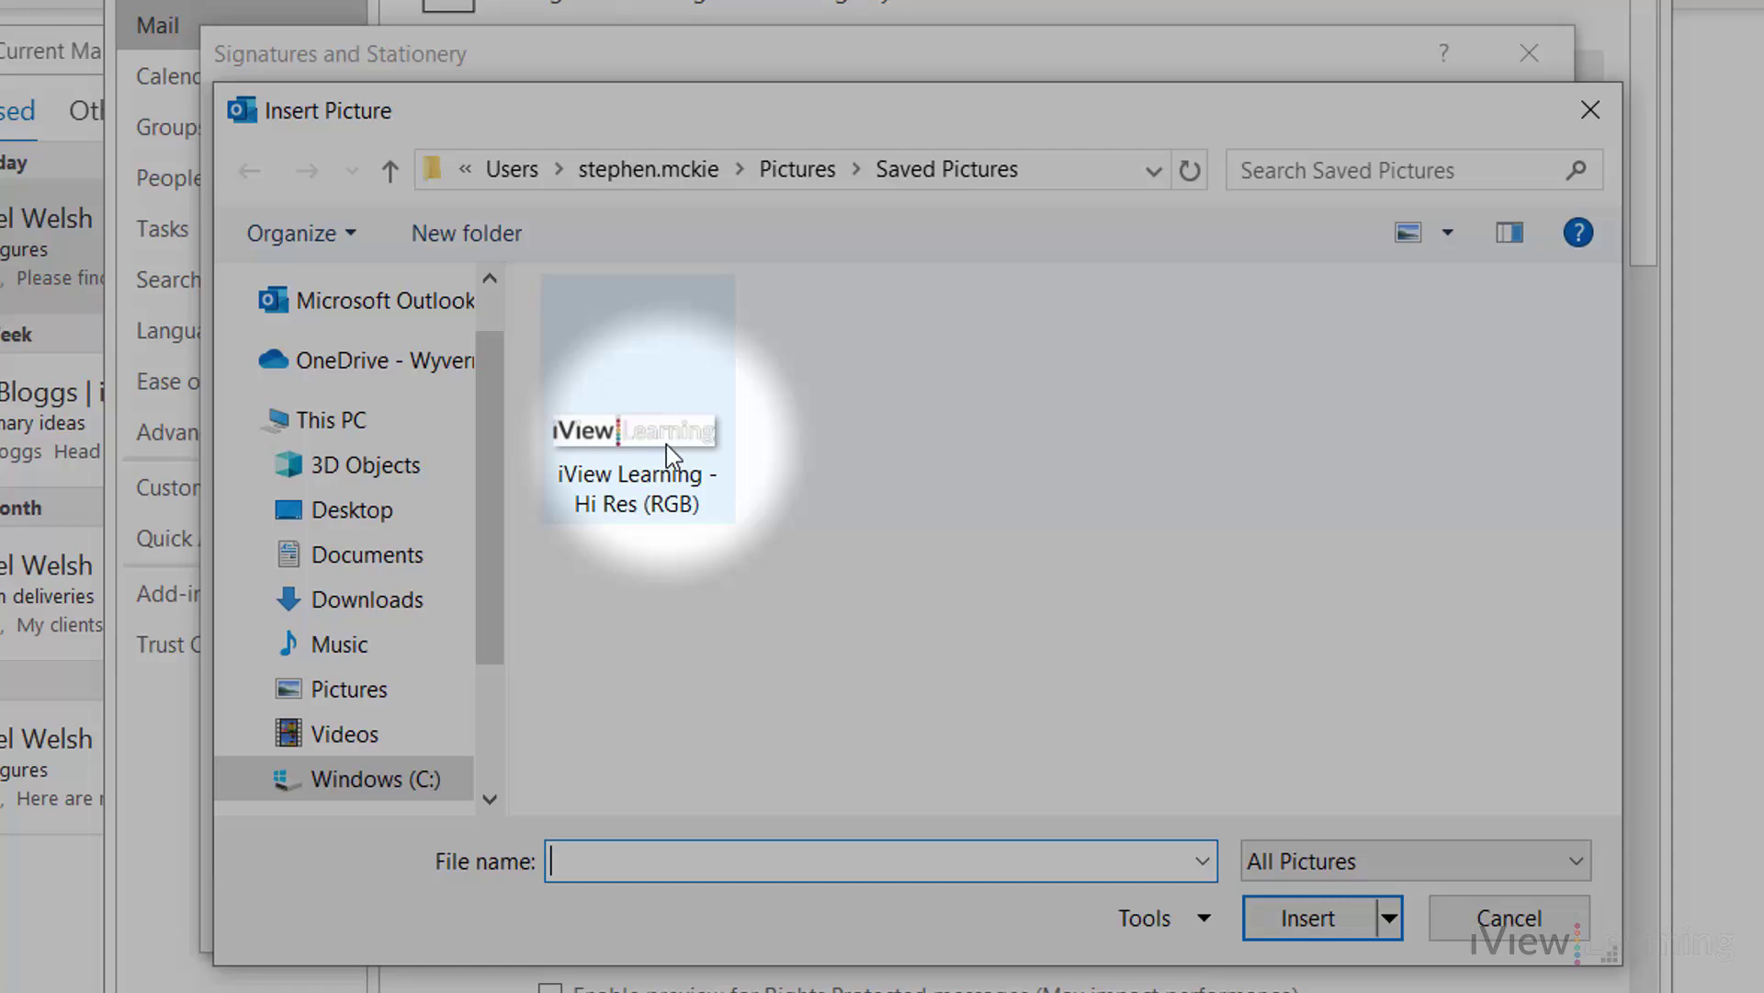
{"action": "left_click", "coordinate": [663, 443]}
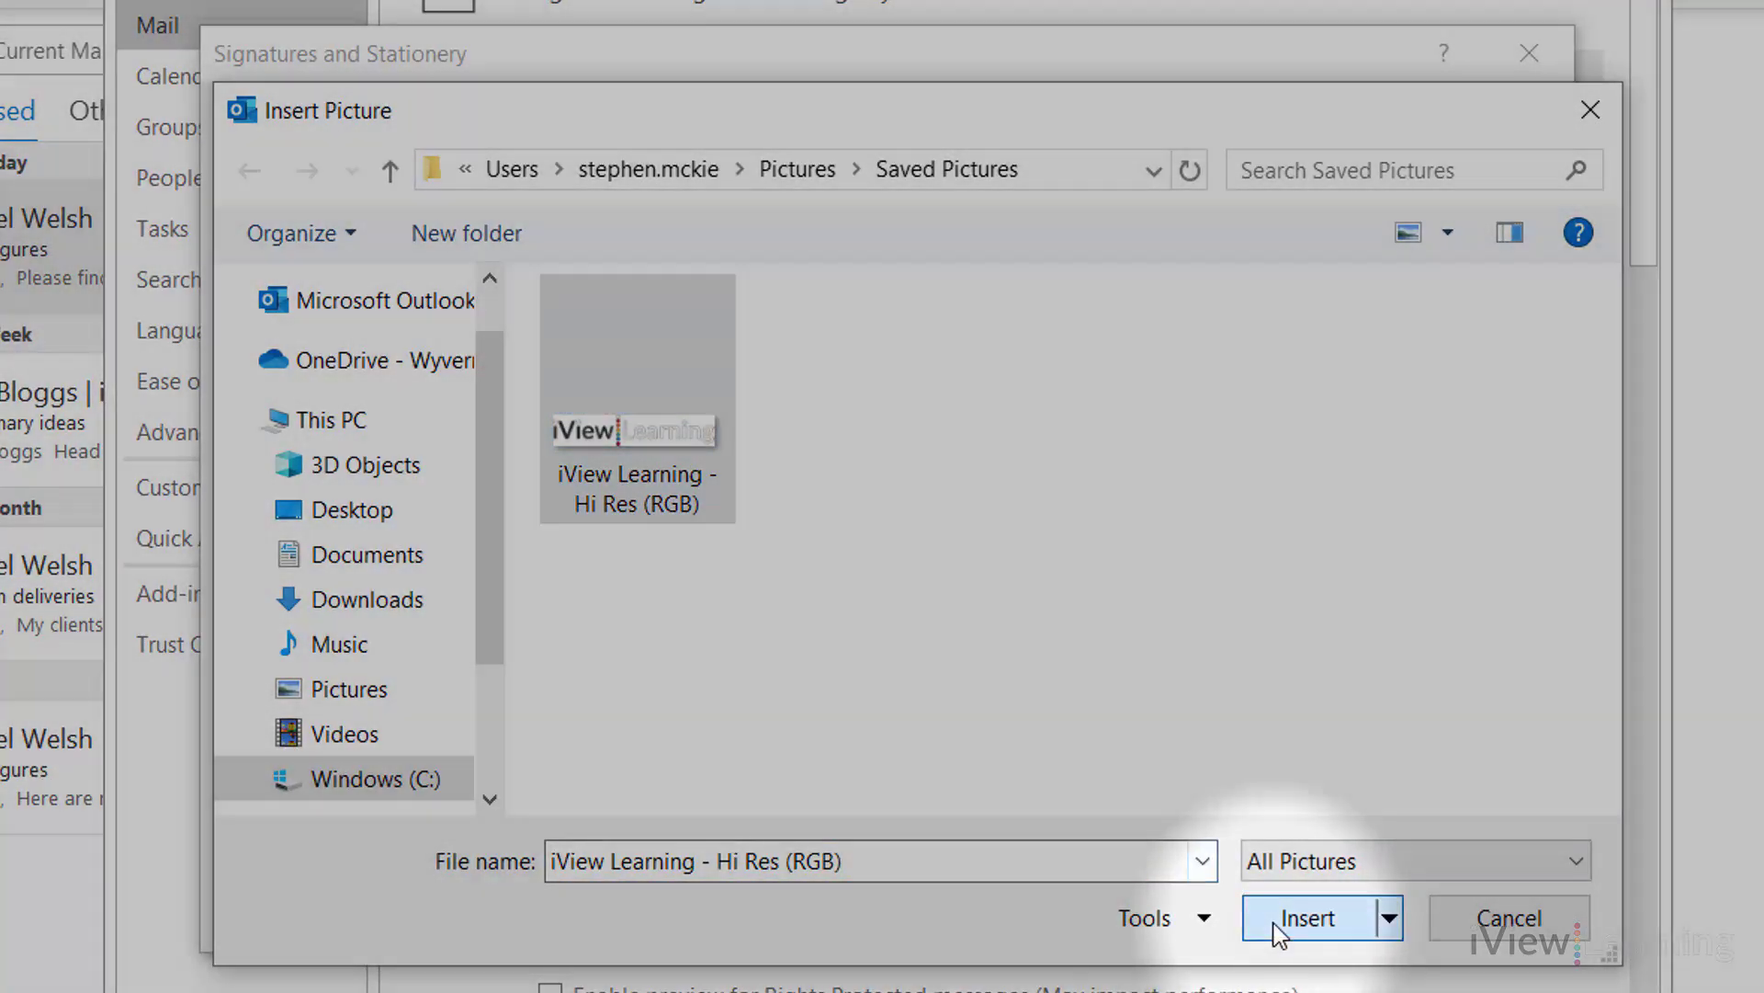
Insert the iView Learning logo below the email address and start a new line beneath it.
{"action": "left_click", "coordinate": [1296, 918]}
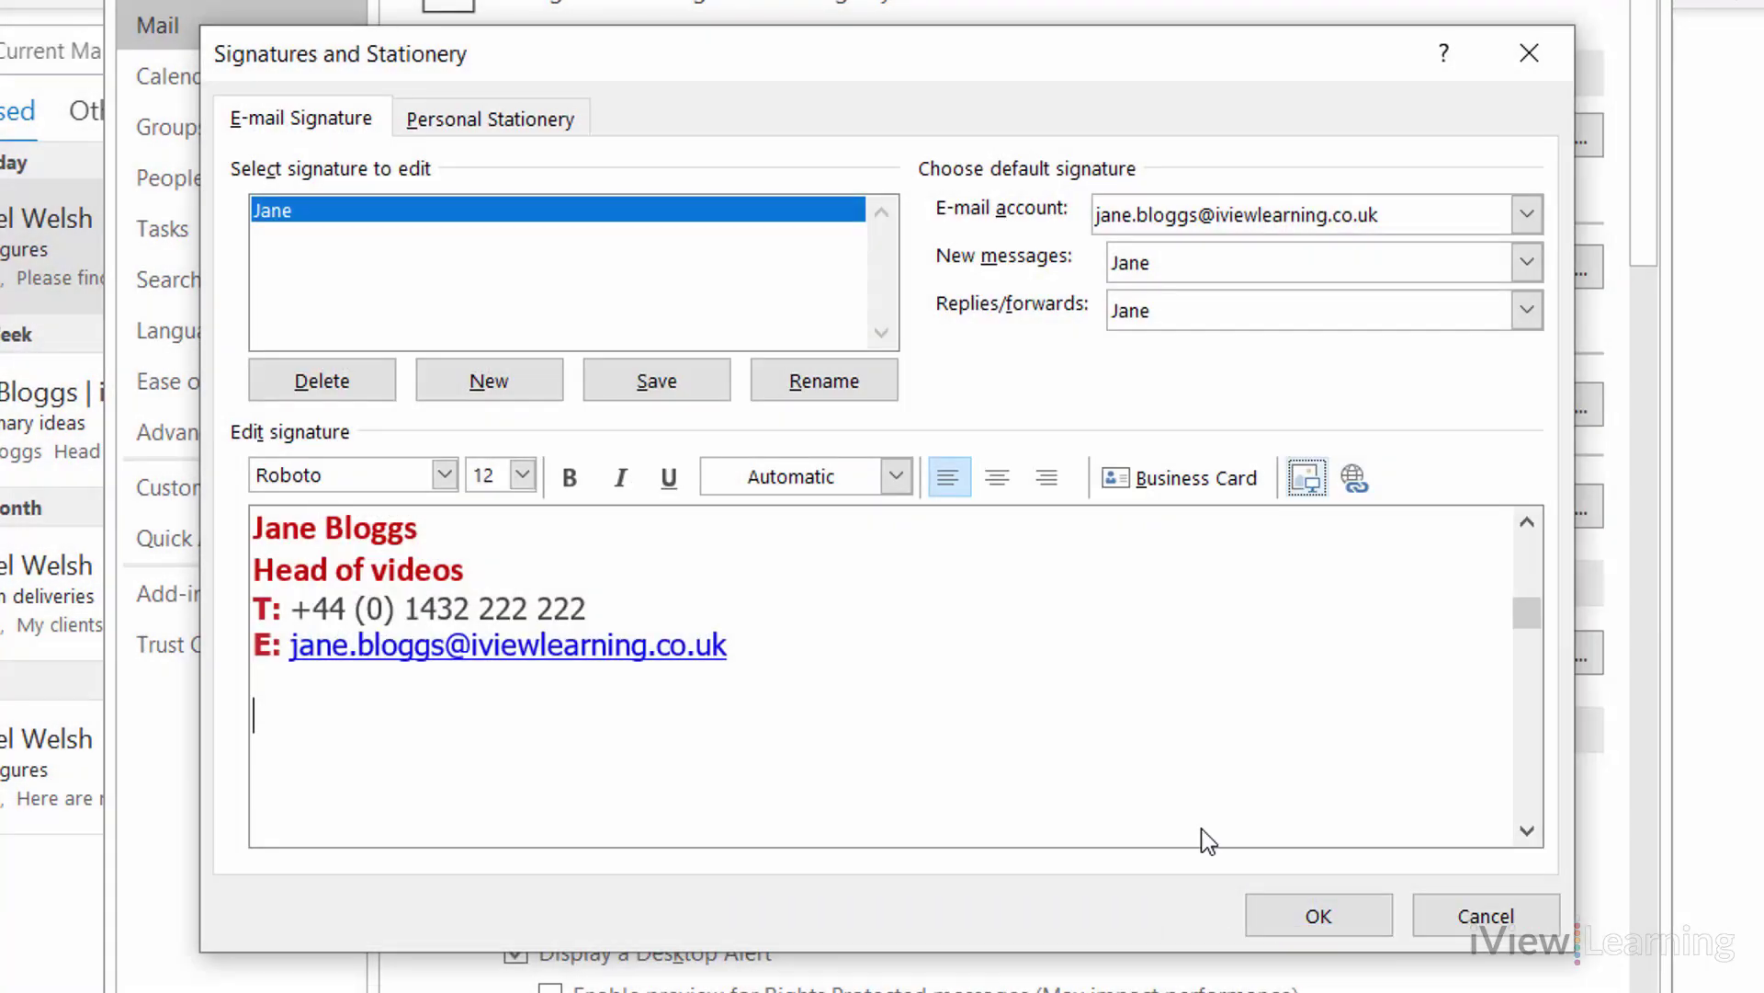
{"action": "scroll", "coordinate": [1158, 778], "scroll_direction": "down", "scroll_amount": 1}
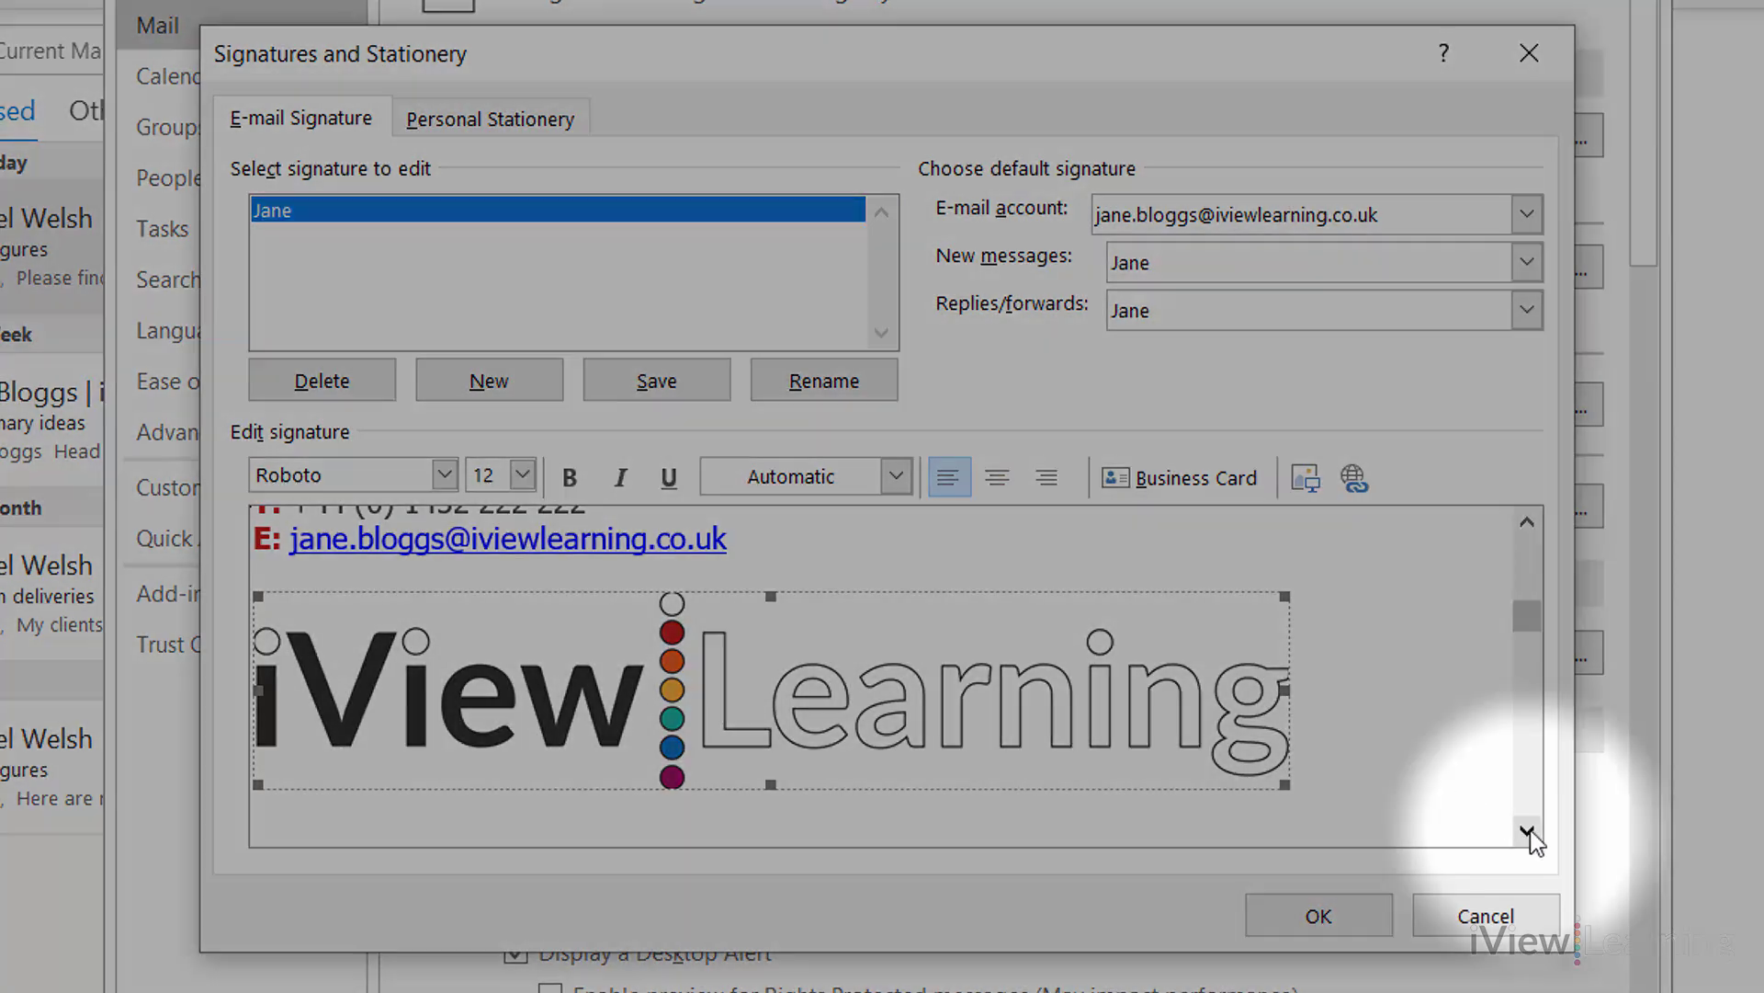
{"action": "left_click", "coordinate": [1527, 832]}
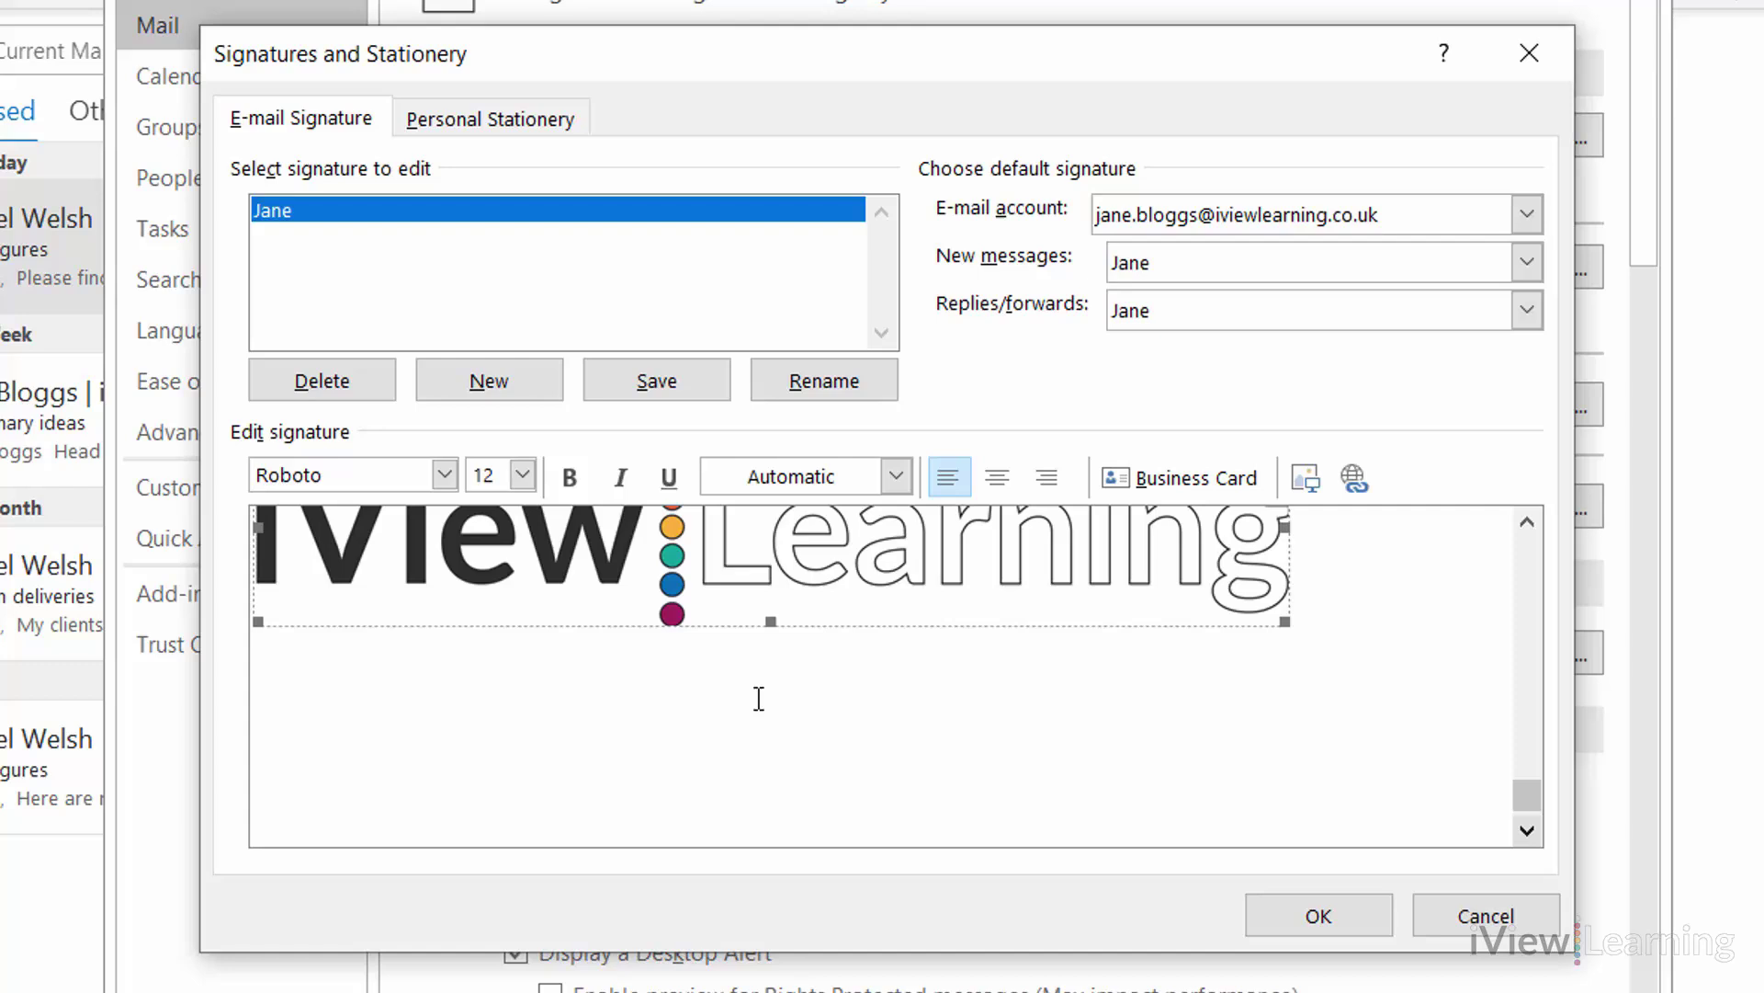
{"action": "left_click", "coordinate": [445, 694]}
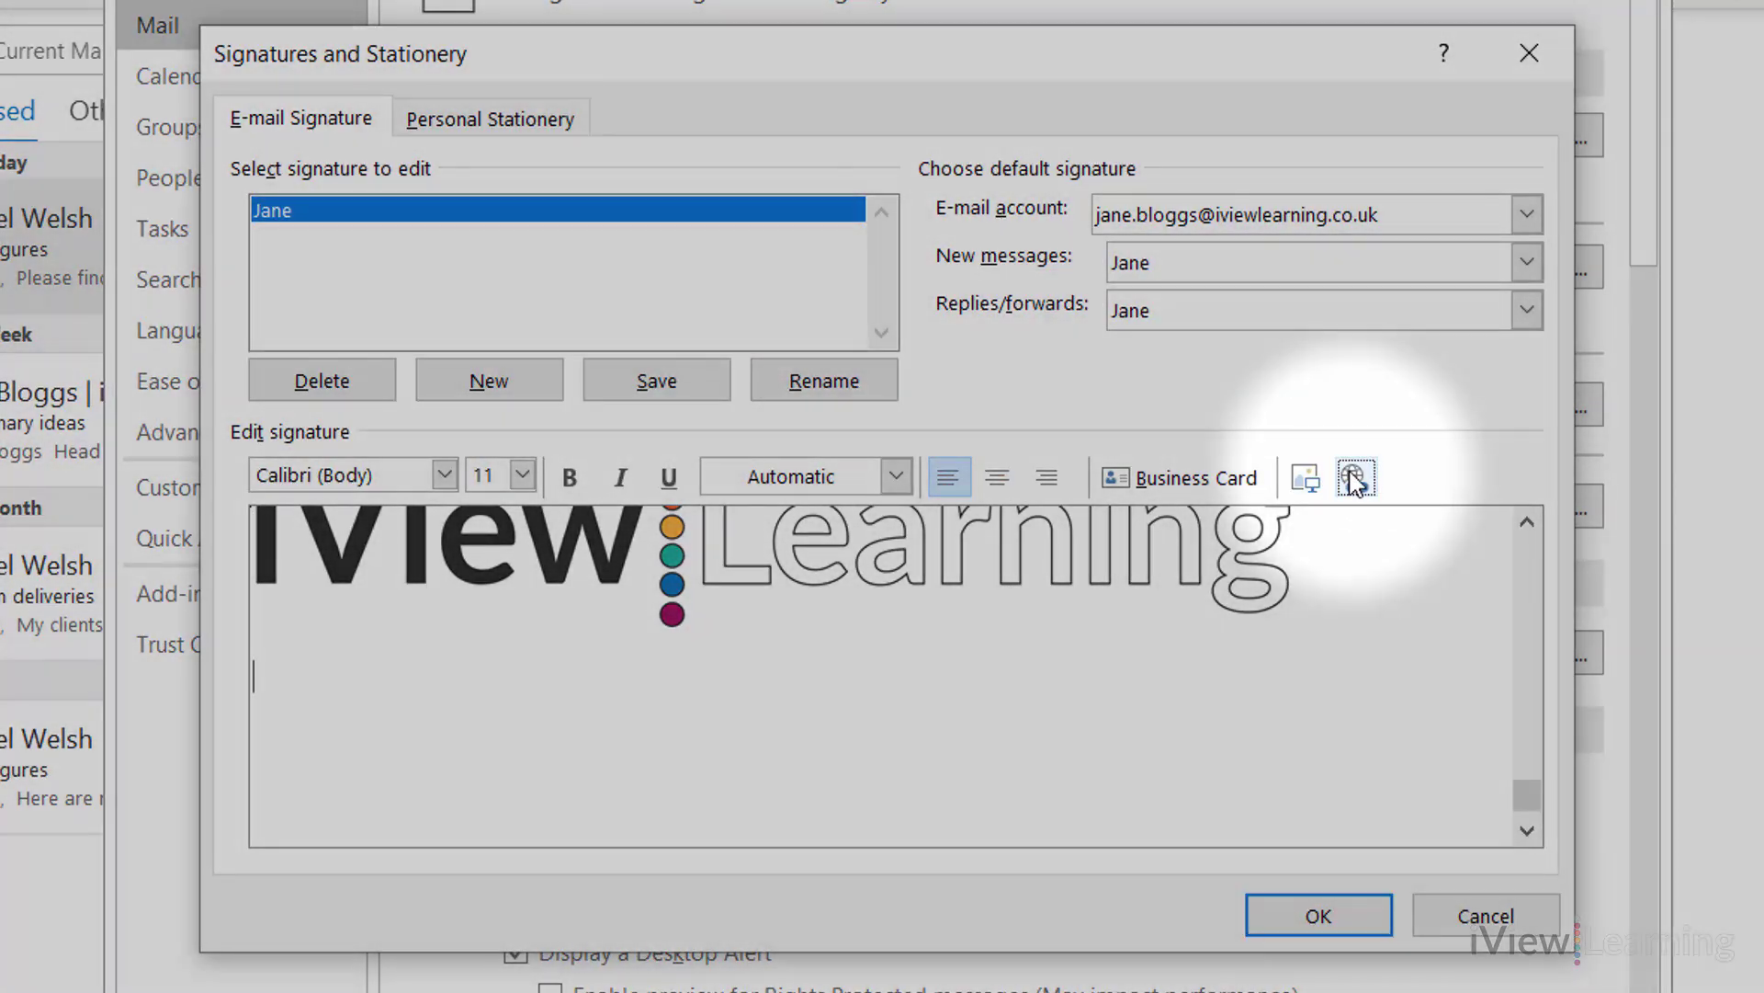
{"action": "left_click", "coordinate": [1354, 478]}
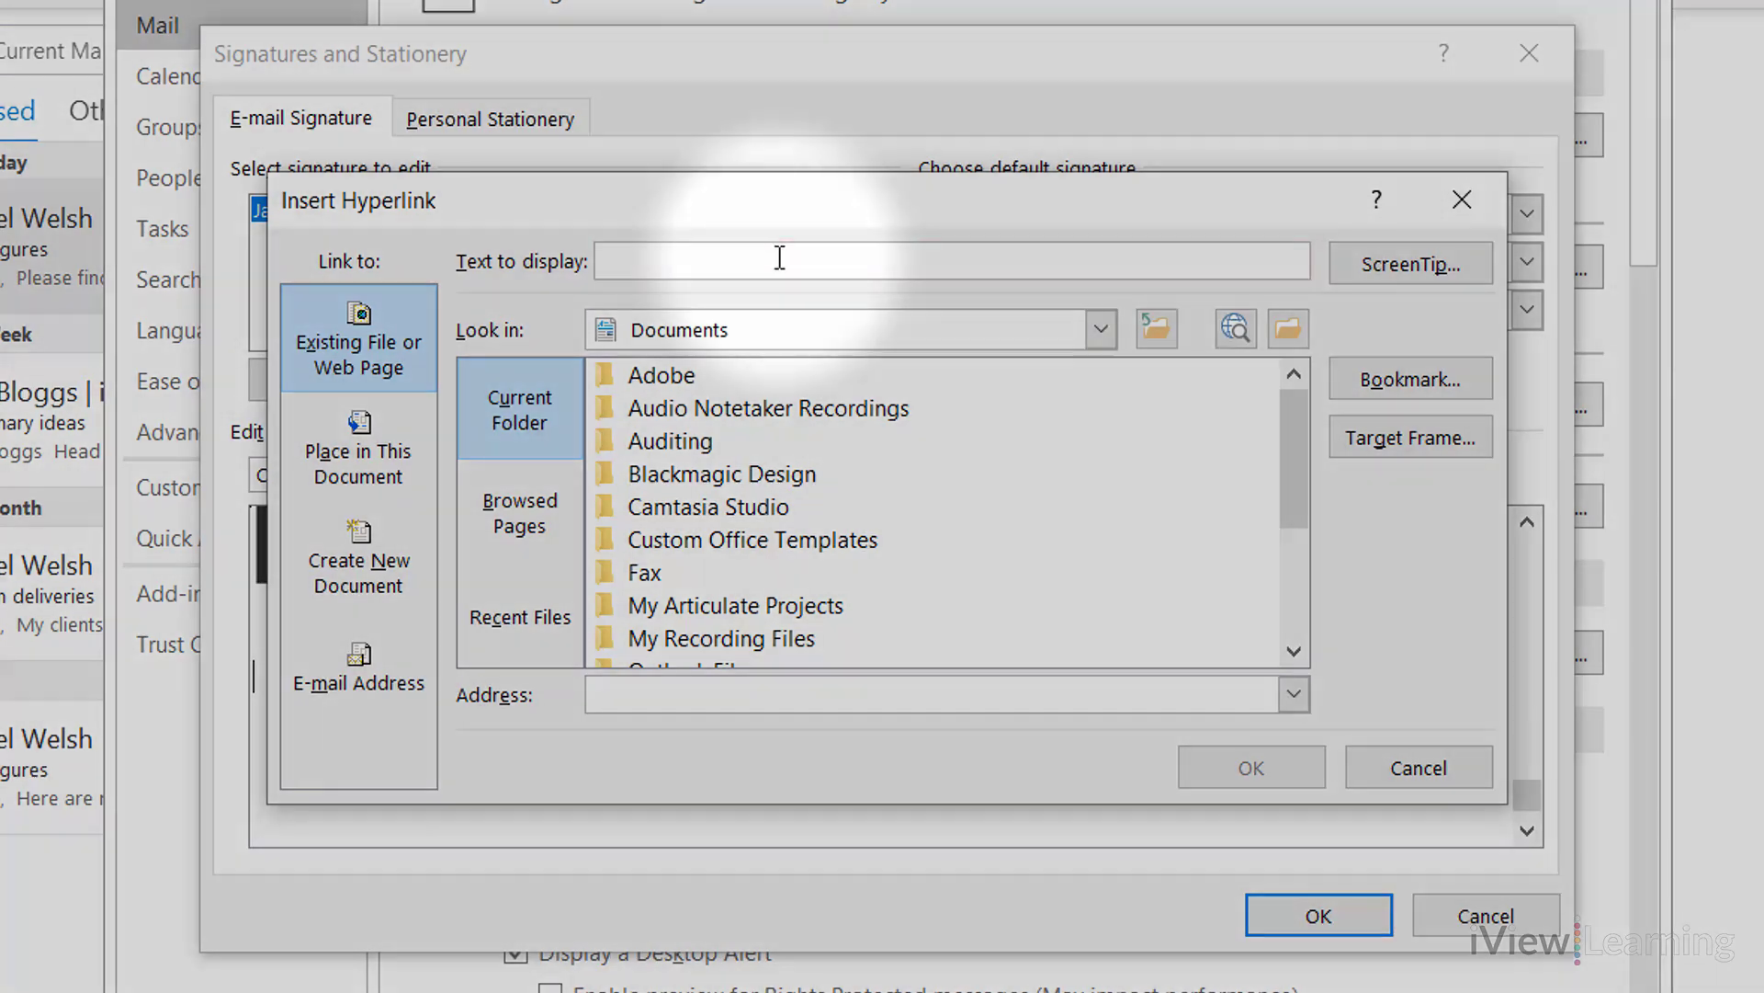
{"action": "type", "text": "C"}
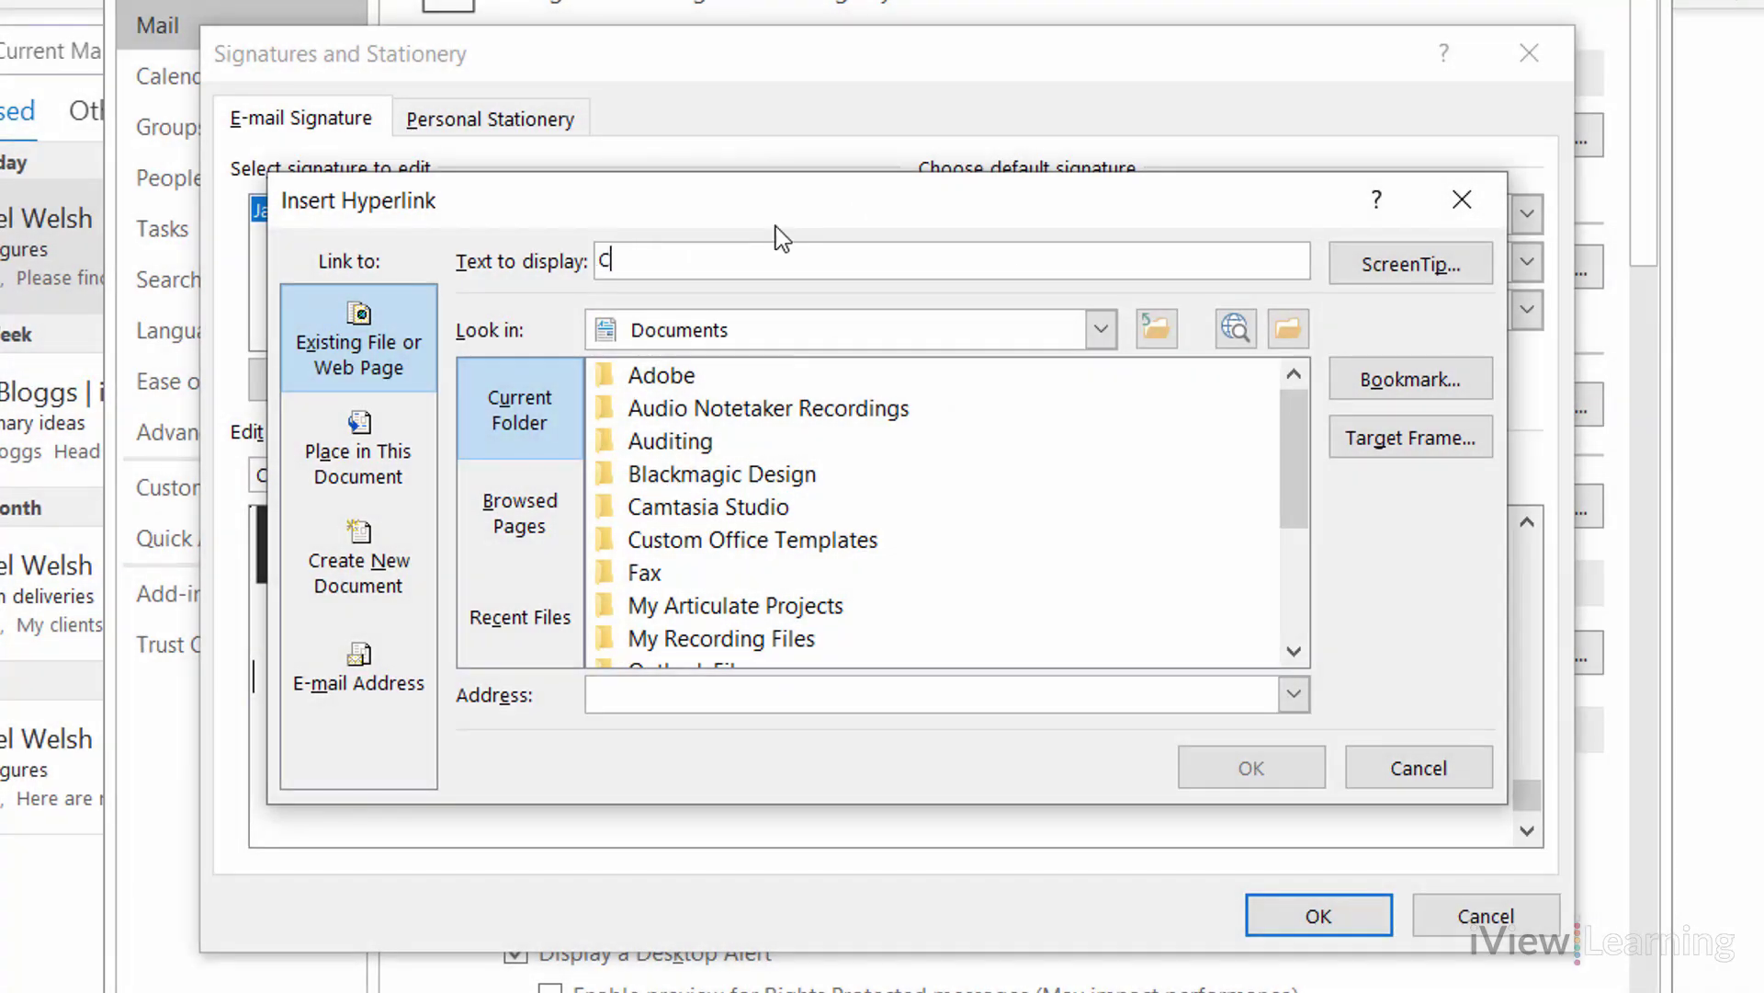
{"action": "type", "text": "lick here to see iView Learning"}
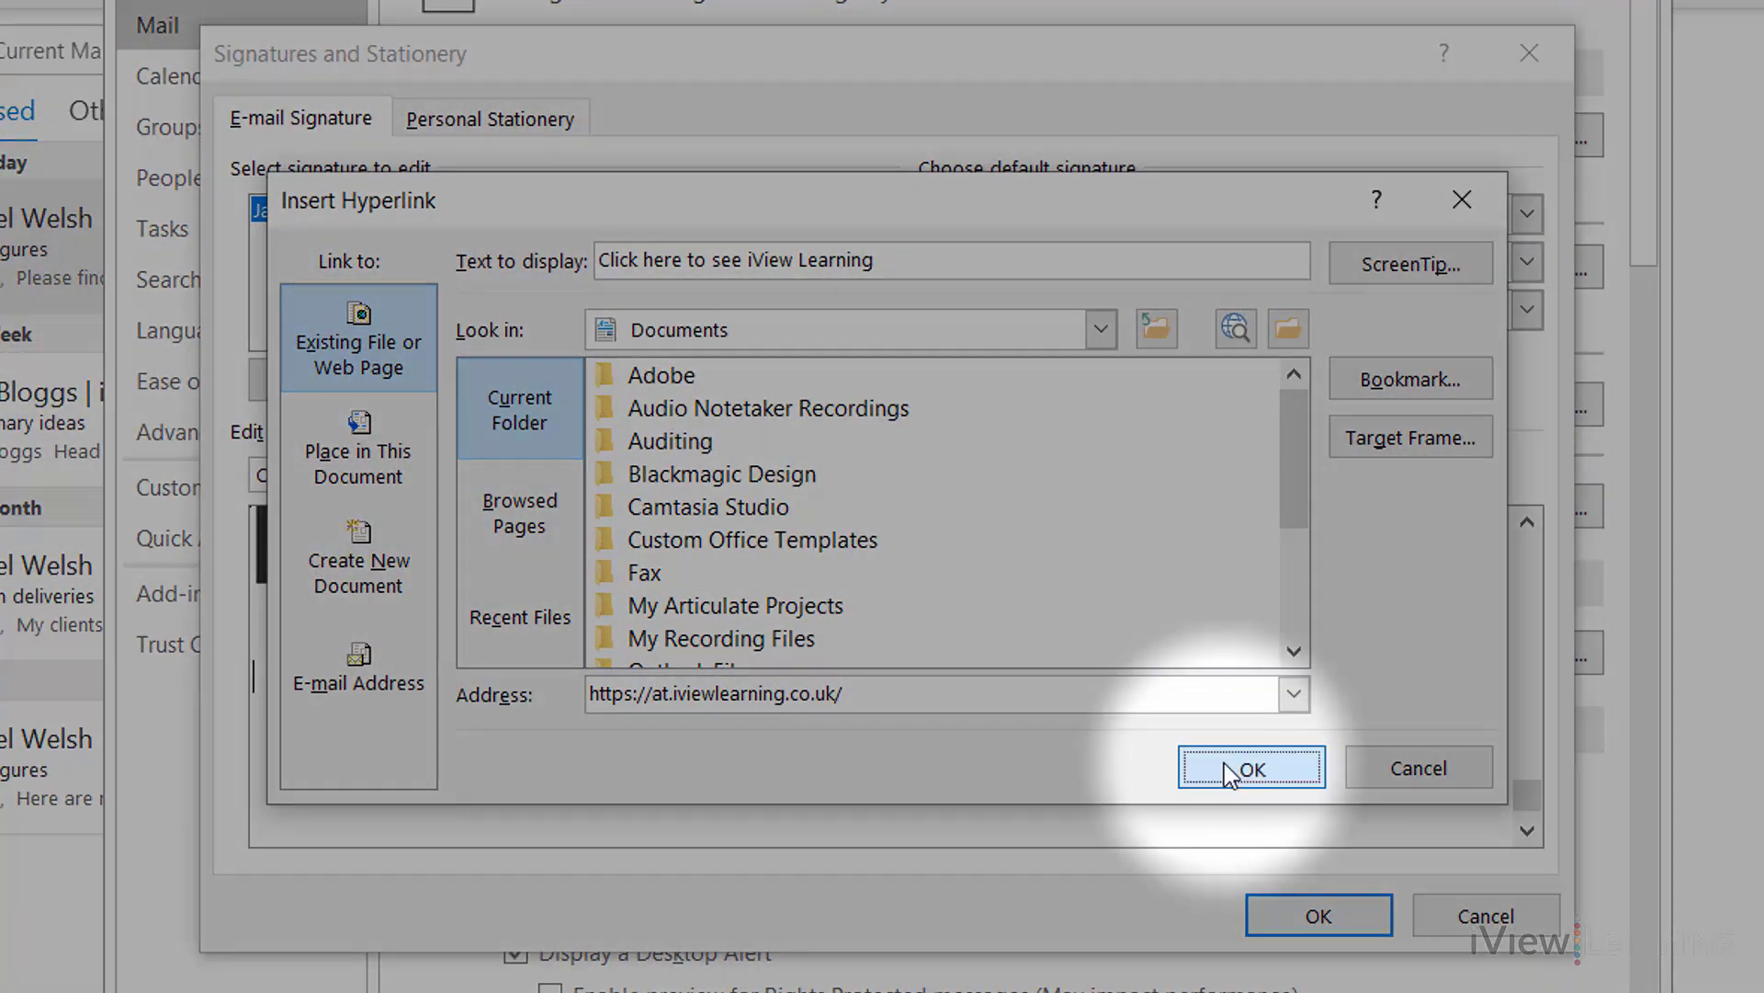
{"action": "left_click", "coordinate": [1234, 767]}
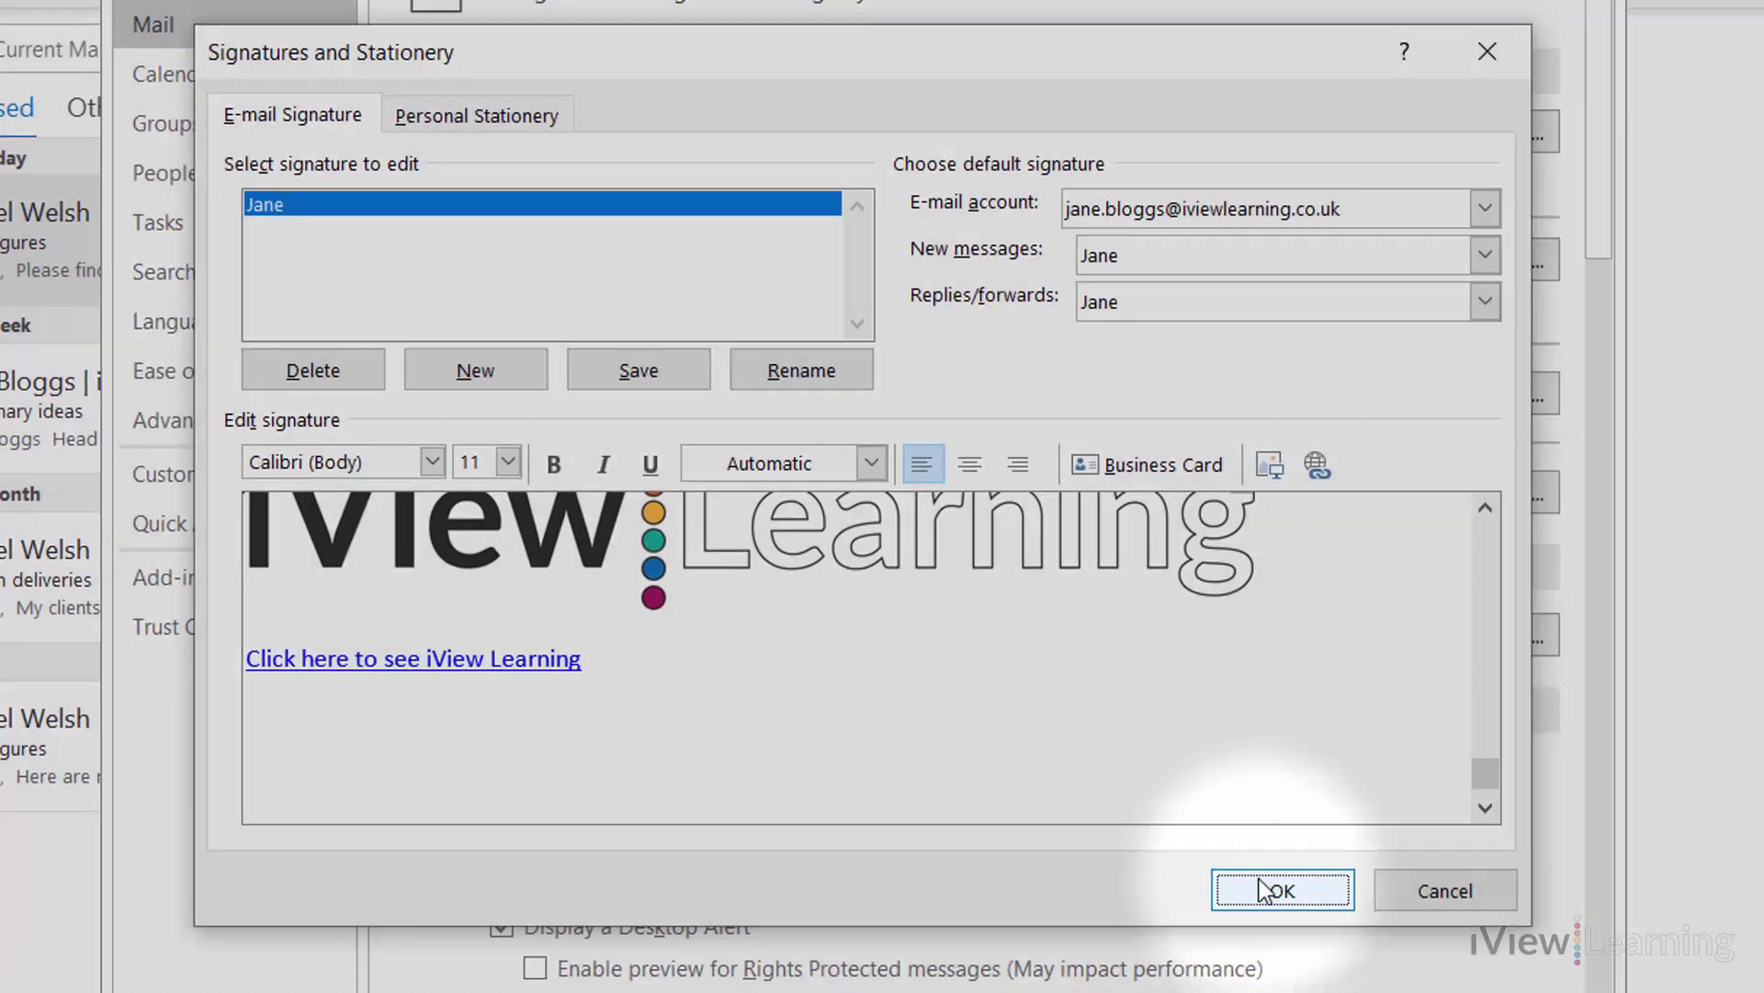
Confirm Signatures and Outlook Options, then start a new email showing the finished signature.
{"action": "left_click", "coordinate": [1318, 915]}
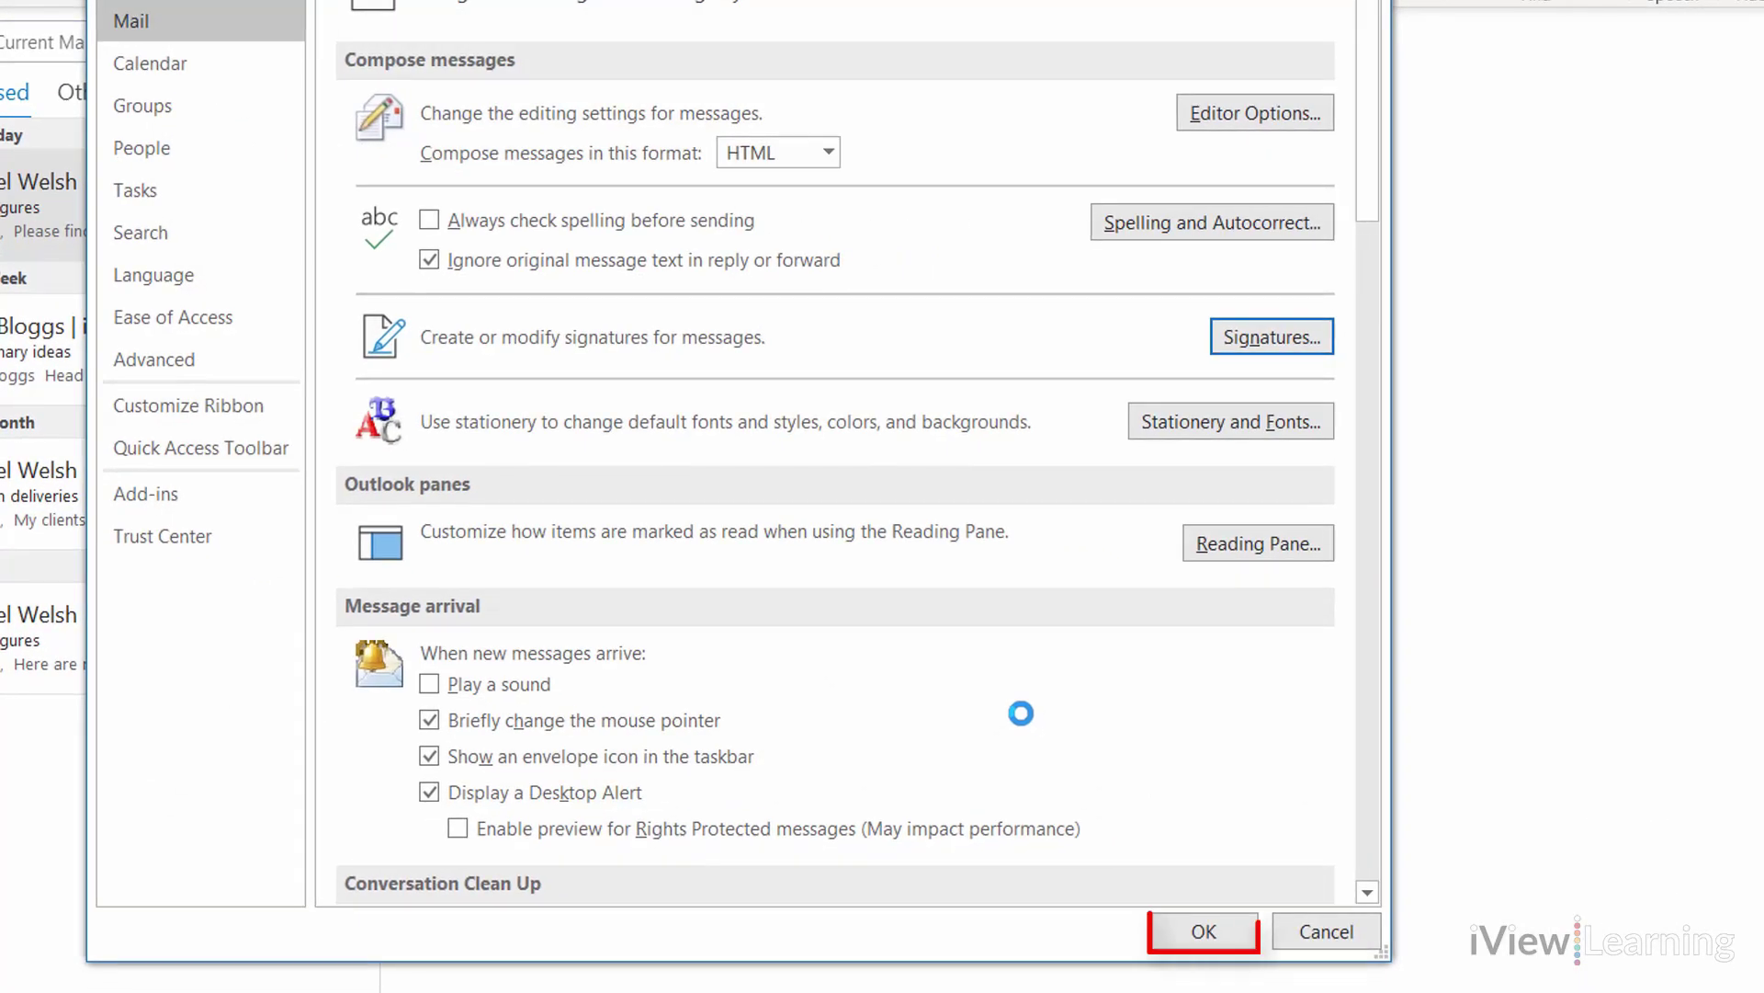
{"action": "left_click", "coordinate": [1203, 930]}
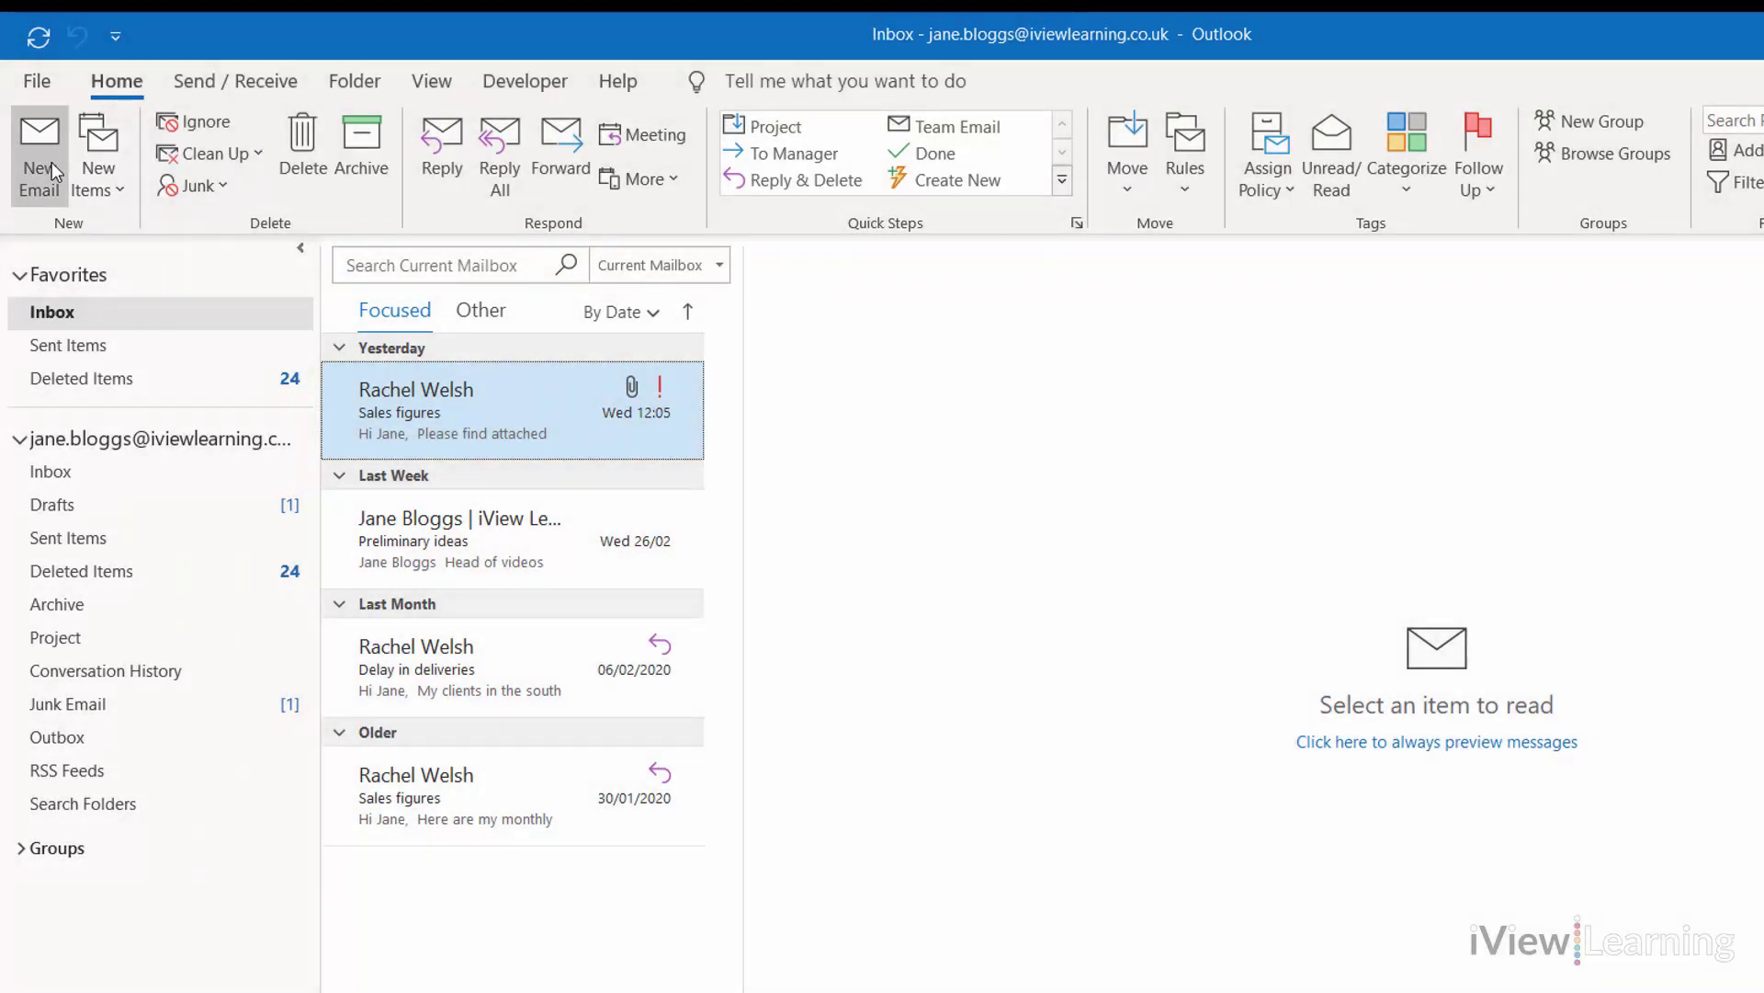
{"action": "left_click", "coordinate": [50, 161]}
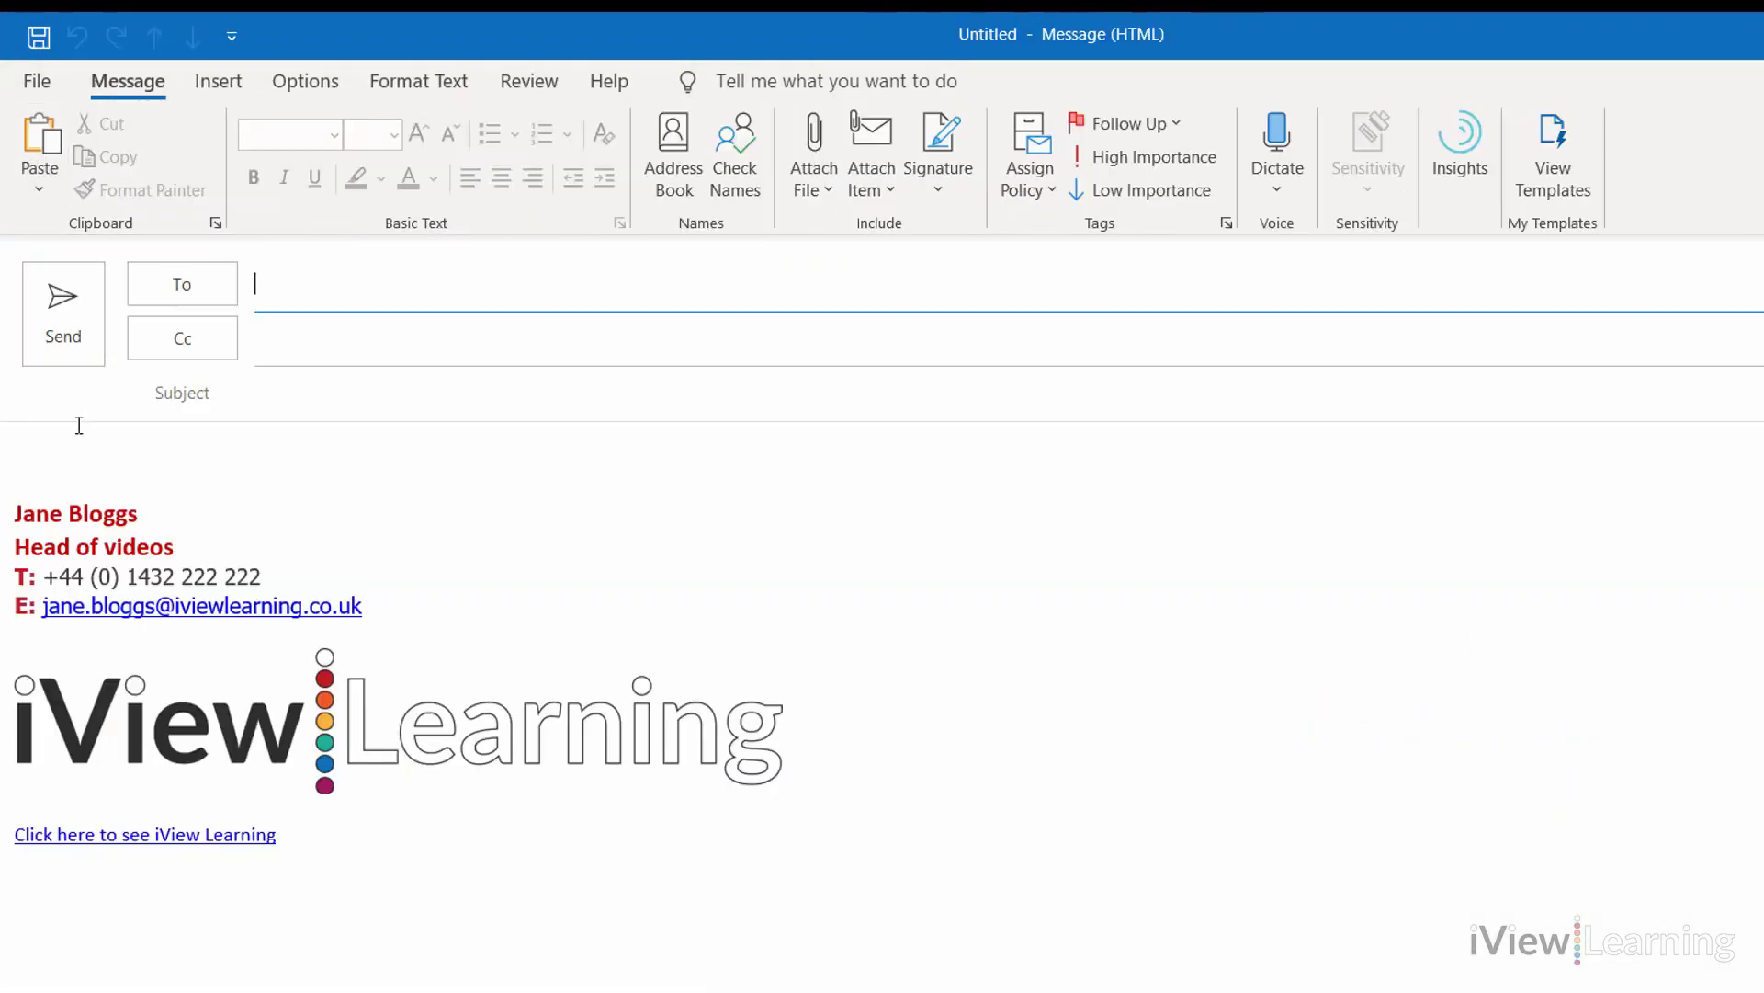